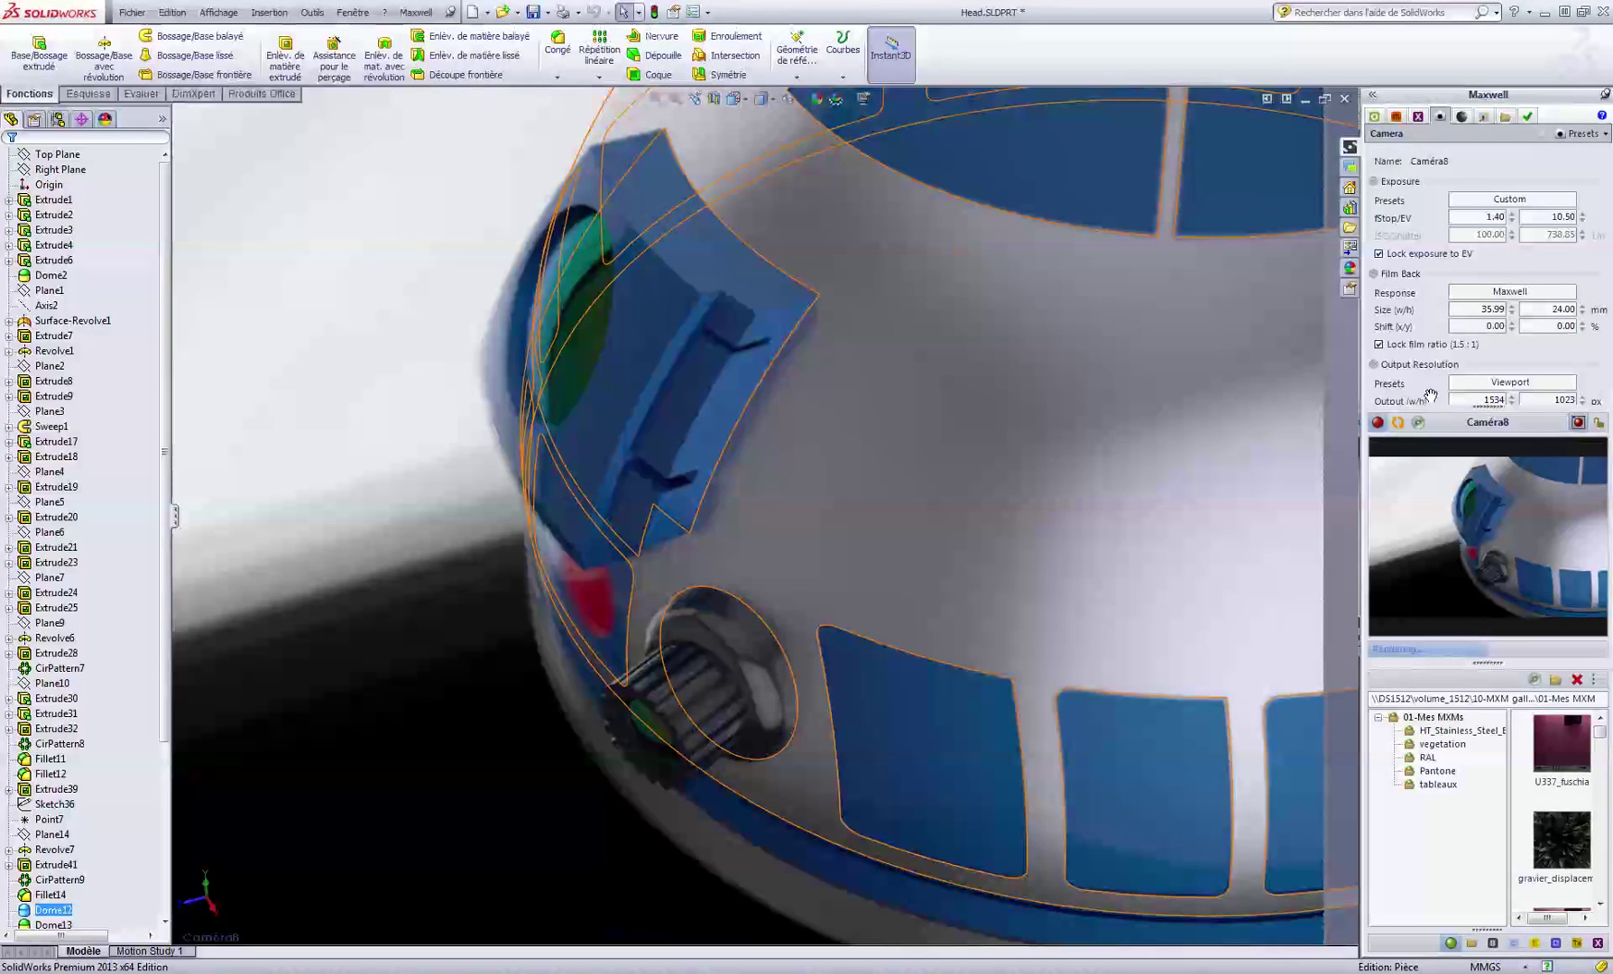
# Set the camera's output resolution to 1500 by 1000 px.
pyautogui.scroll(-1, 1488, 355)
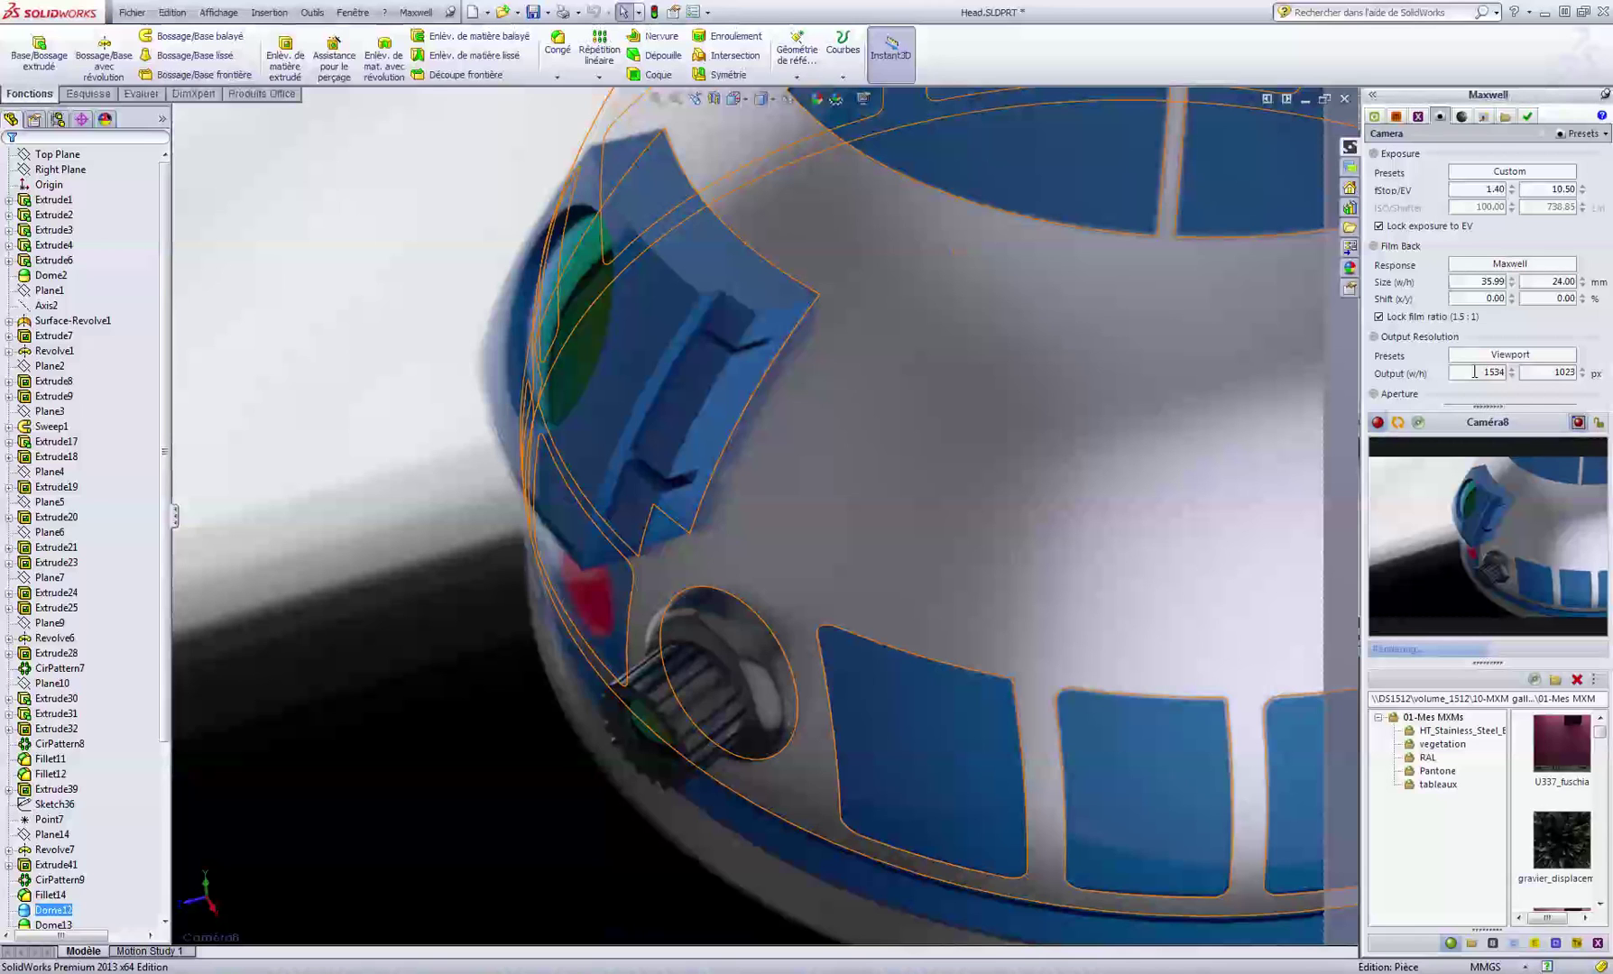
pyautogui.click(1475, 372)
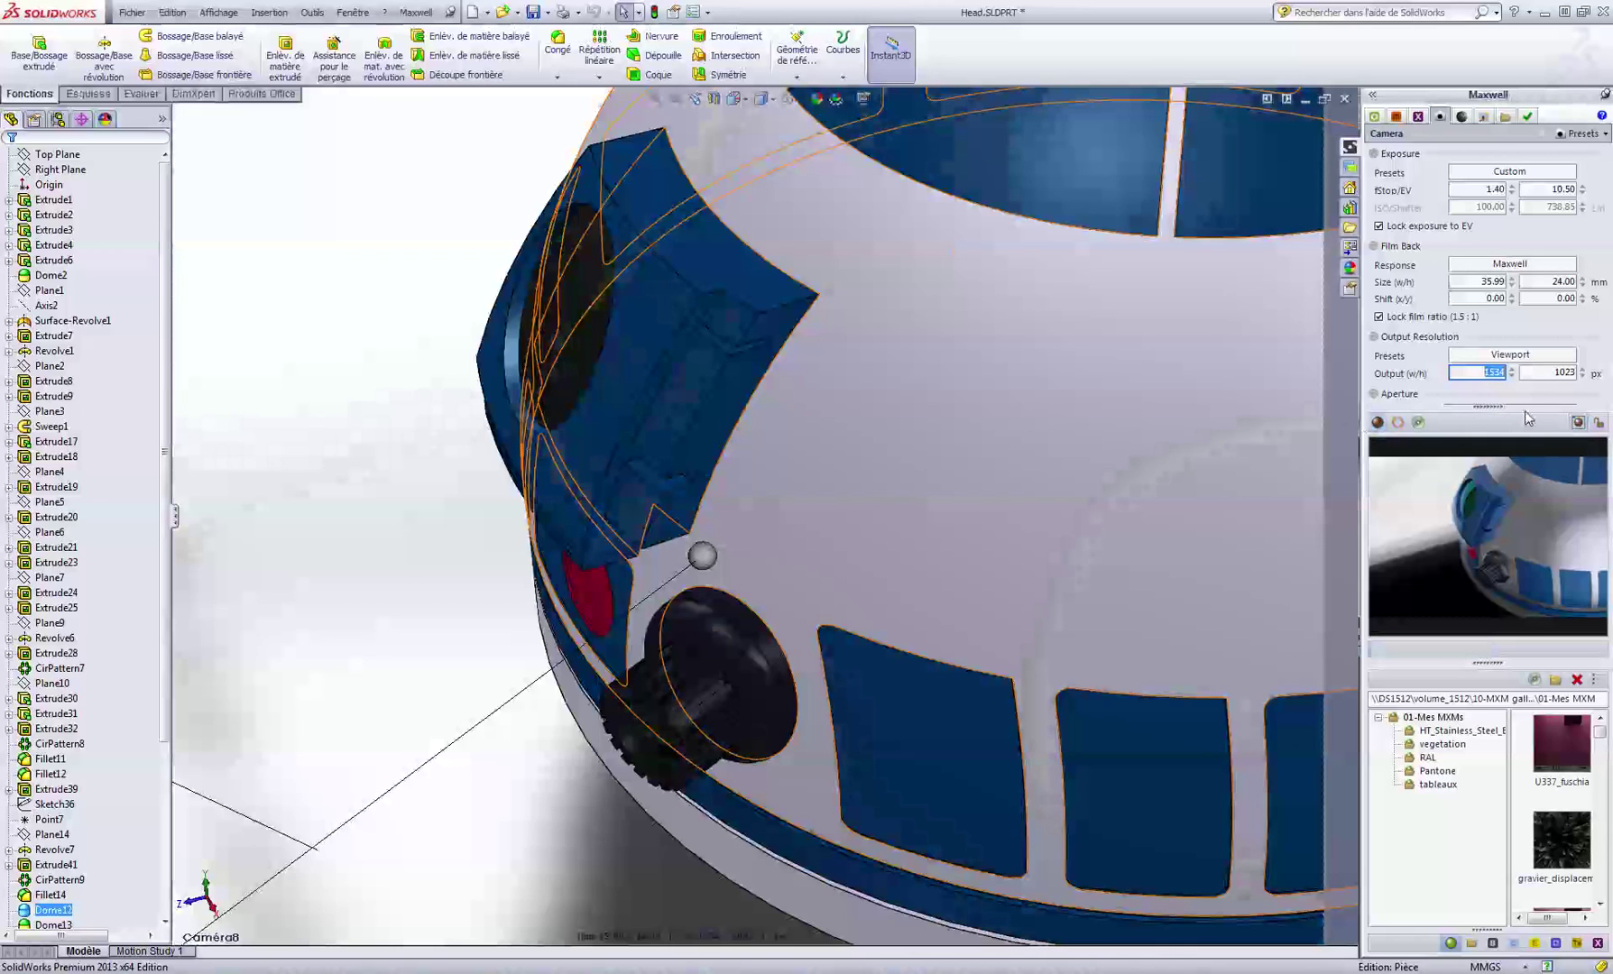
pyautogui.doubleClick(1497, 373)
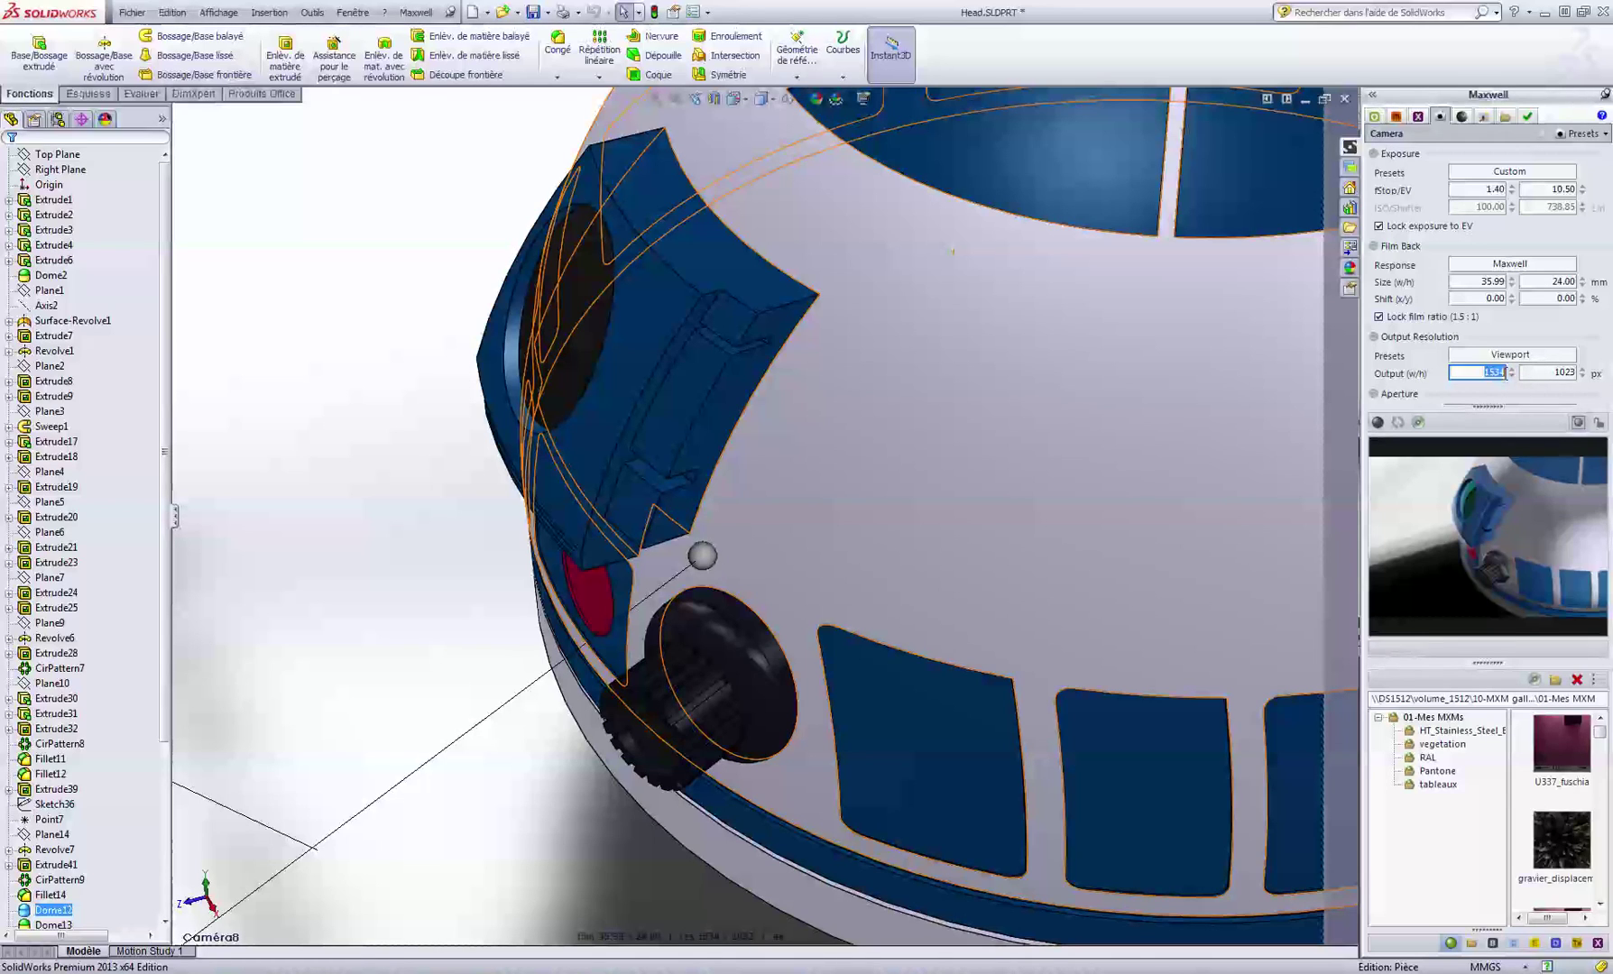
pyautogui.write('1500')
pyautogui.click(1522, 372)
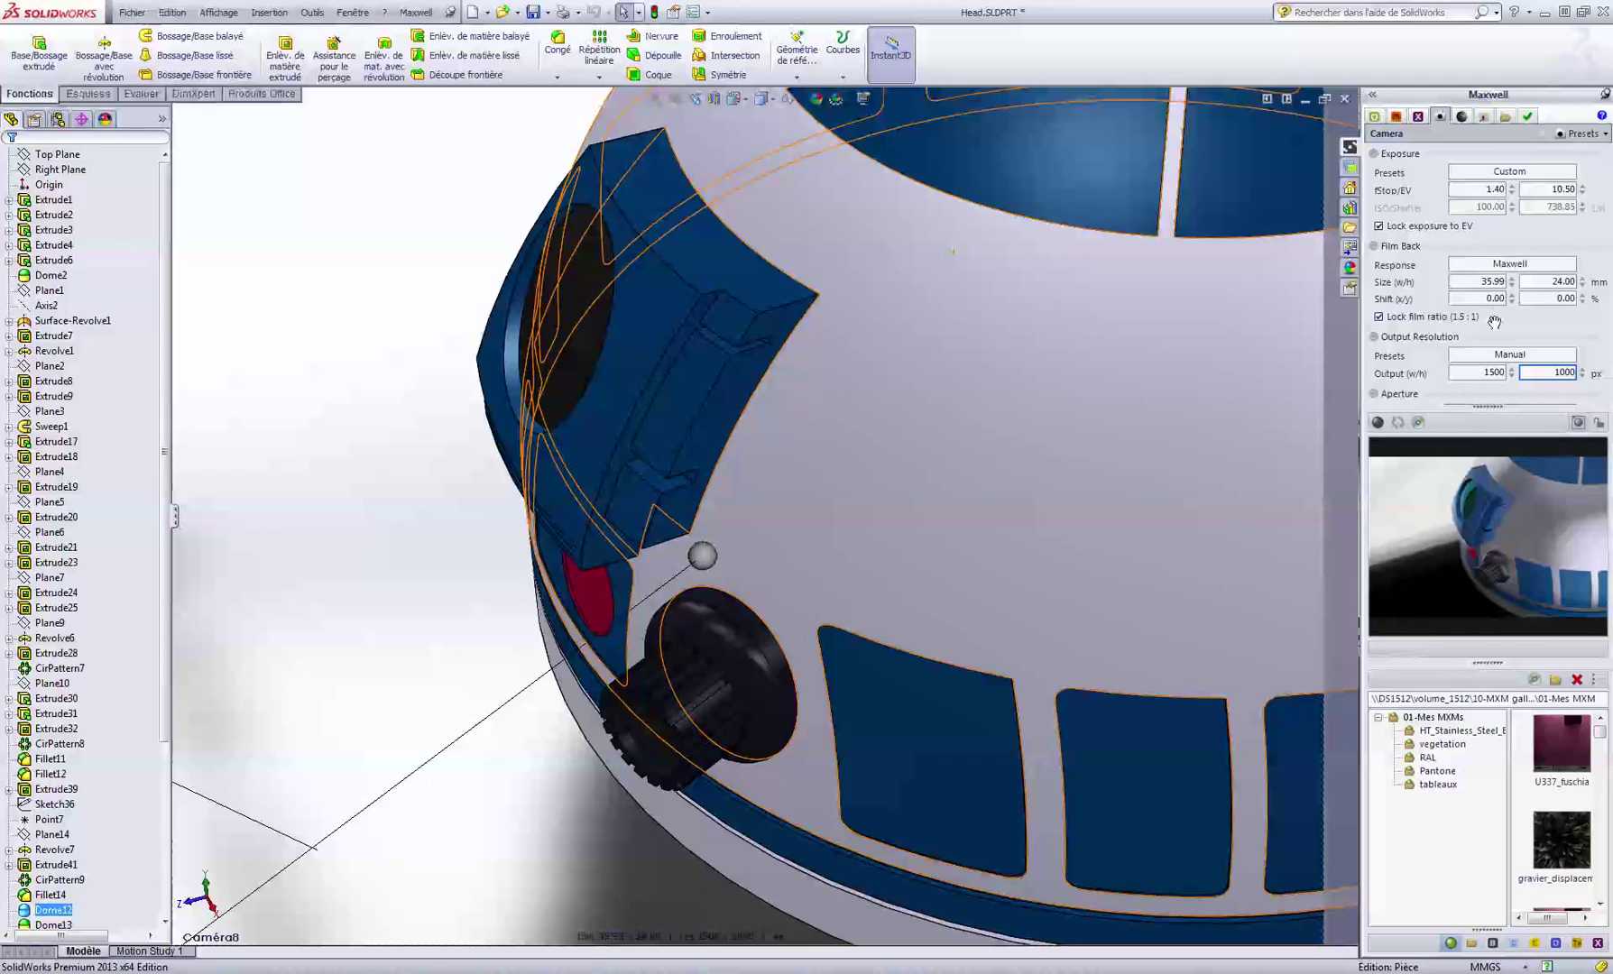
# Set the render engine's time limit to 99999 and its sampling level to 25 in the output settings.
pyautogui.click(1505, 122)
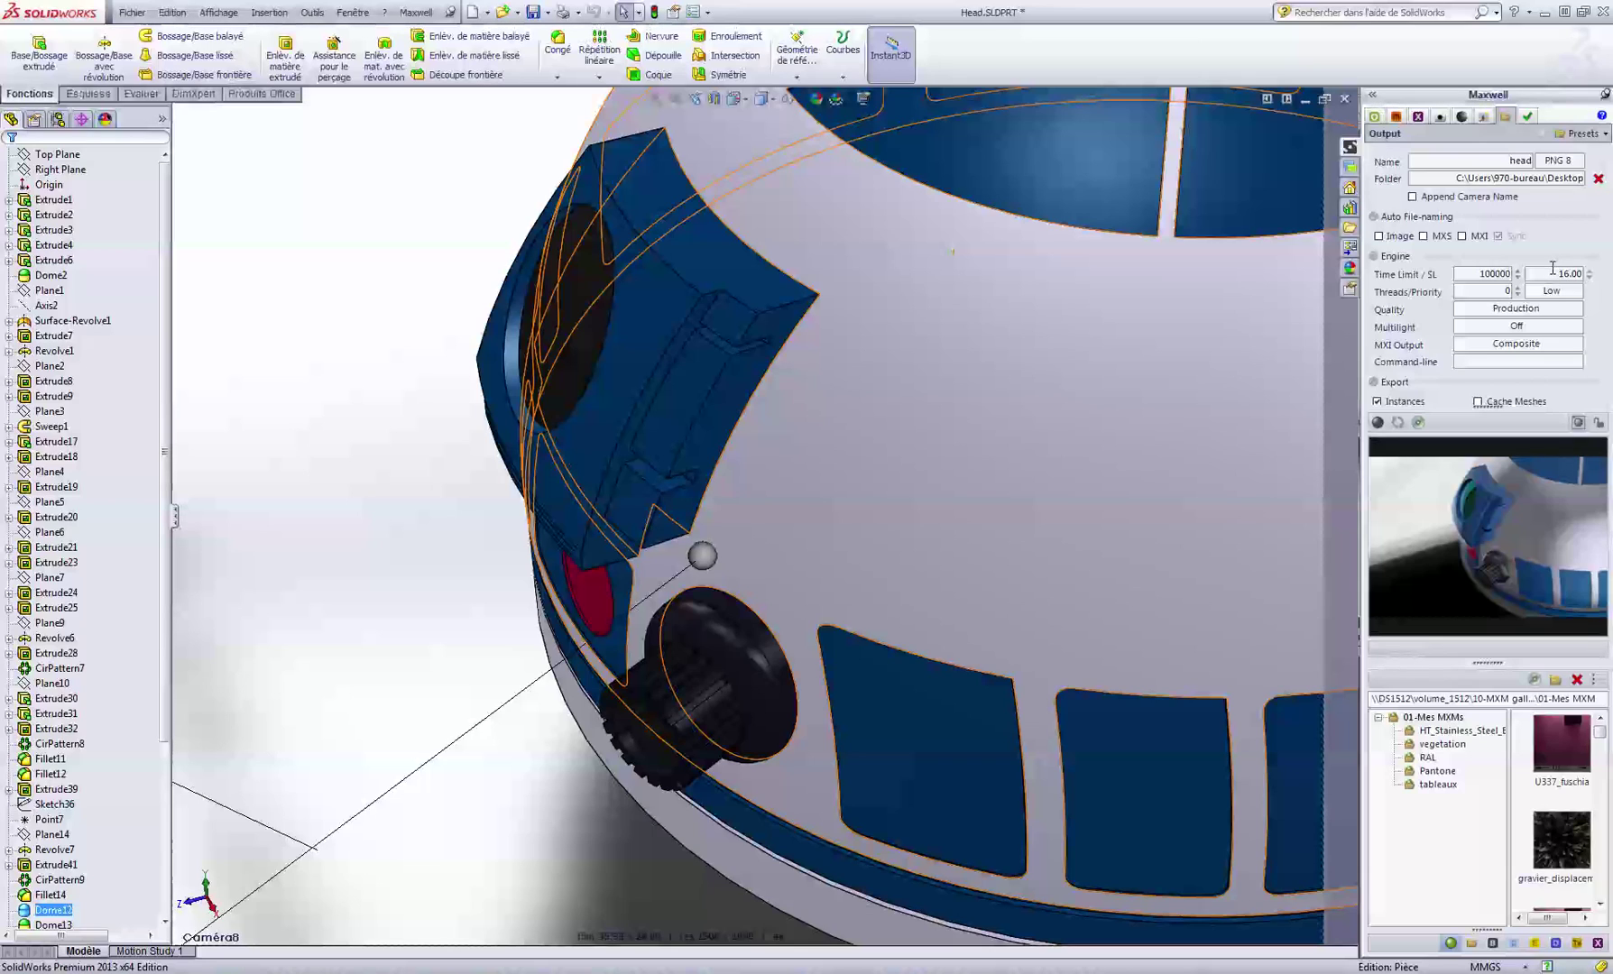
pyautogui.moveTo(1554, 272); pyautogui.dragTo(1576, 276)
pyautogui.click(1559, 273)
pyautogui.click(1484, 274)
pyautogui.moveTo(1474, 274); pyautogui.dragTo(1515, 280)
pyautogui.click(1494, 274)
pyautogui.moveTo(1472, 276); pyautogui.dragTo(1548, 276)
pyautogui.write('999999')
pyautogui.press('Tab')
pyautogui.write('25')
# Set the engine's sampling level to 17.
pyautogui.click(1496, 275)
pyautogui.click(1517, 278)
pyautogui.click(1507, 275)
pyautogui.click(1500, 261)
pyautogui.click(1403, 256)
pyautogui.moveTo(1540, 278); pyautogui.dragTo(1600, 279)
pyautogui.write('17')
pyautogui.press('Return')
# Try a sampling level of 25 with a time limit of 10 in the engine settings.
pyautogui.click(1476, 275)
pyautogui.moveTo(1538, 274); pyautogui.dragTo(1579, 272)
pyautogui.write('25')
pyautogui.click(1477, 277)
pyautogui.moveTo(1476, 276); pyautogui.dragTo(1515, 282)
pyautogui.write('10')
# Set the engine's sampling level to 16.
pyautogui.click(1552, 275)
pyautogui.doubleClick(1500, 274)
pyautogui.click(1480, 273)
pyautogui.moveTo(1555, 275); pyautogui.dragTo(1586, 279)
pyautogui.write('16')
pyautogui.press('Return')
# Review the export, materials, Simulens, tone mapping and render channel settings, and check the camera's output resolution.
pyautogui.scroll(-3, 1593, 354)
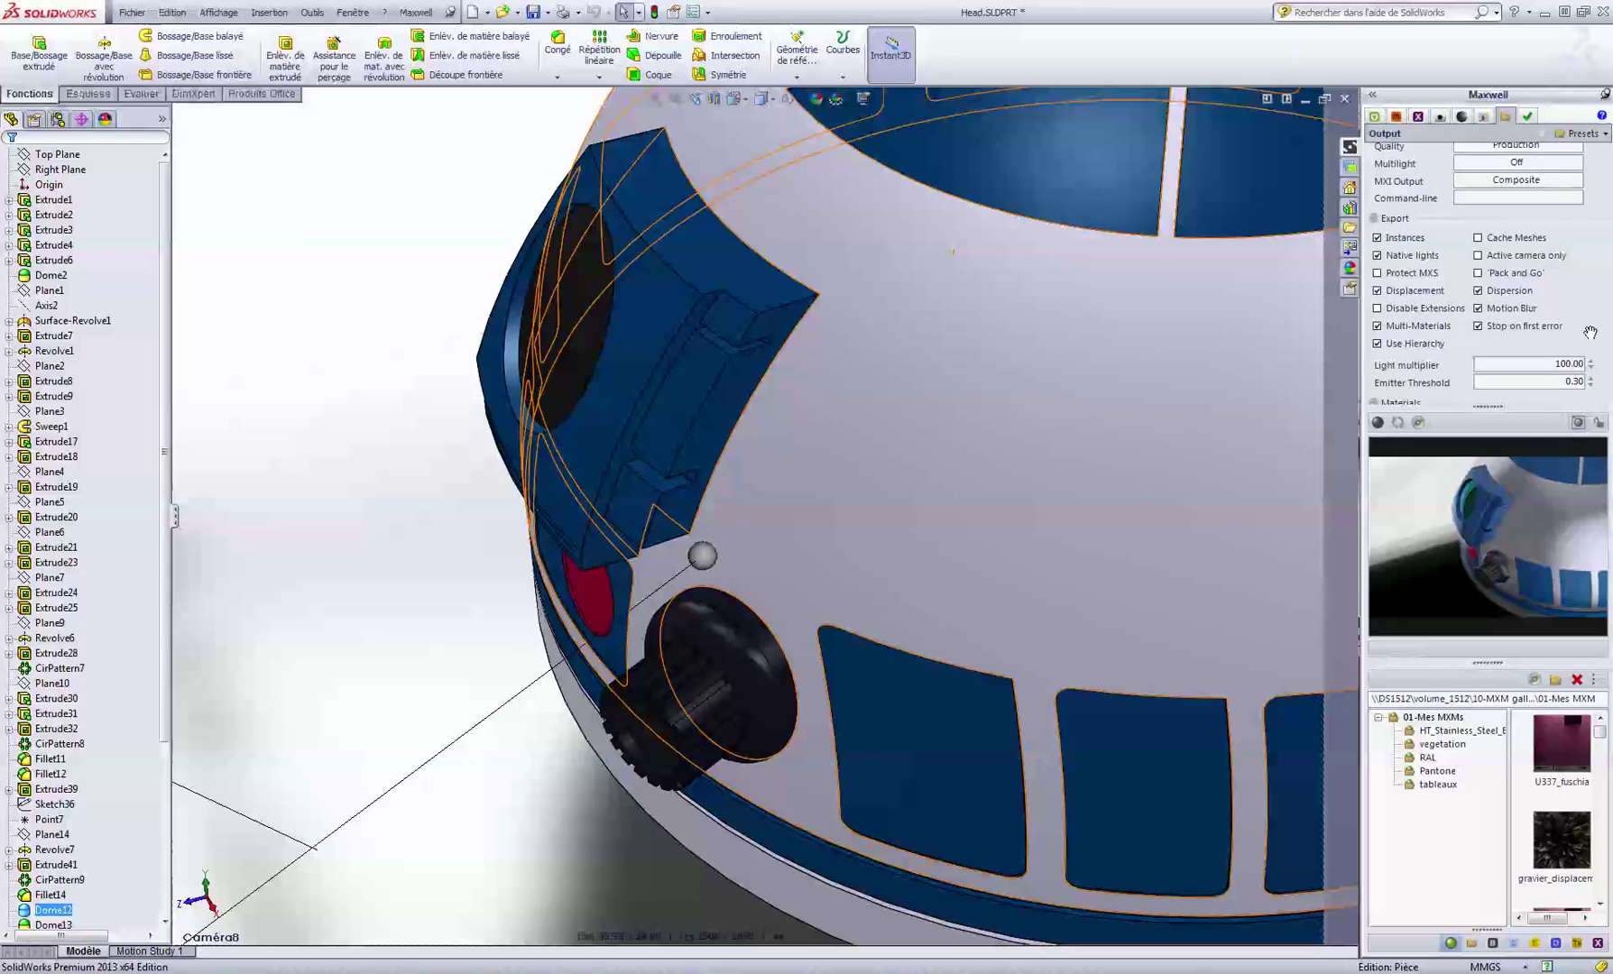
pyautogui.scroll(-8, 1599, 350)
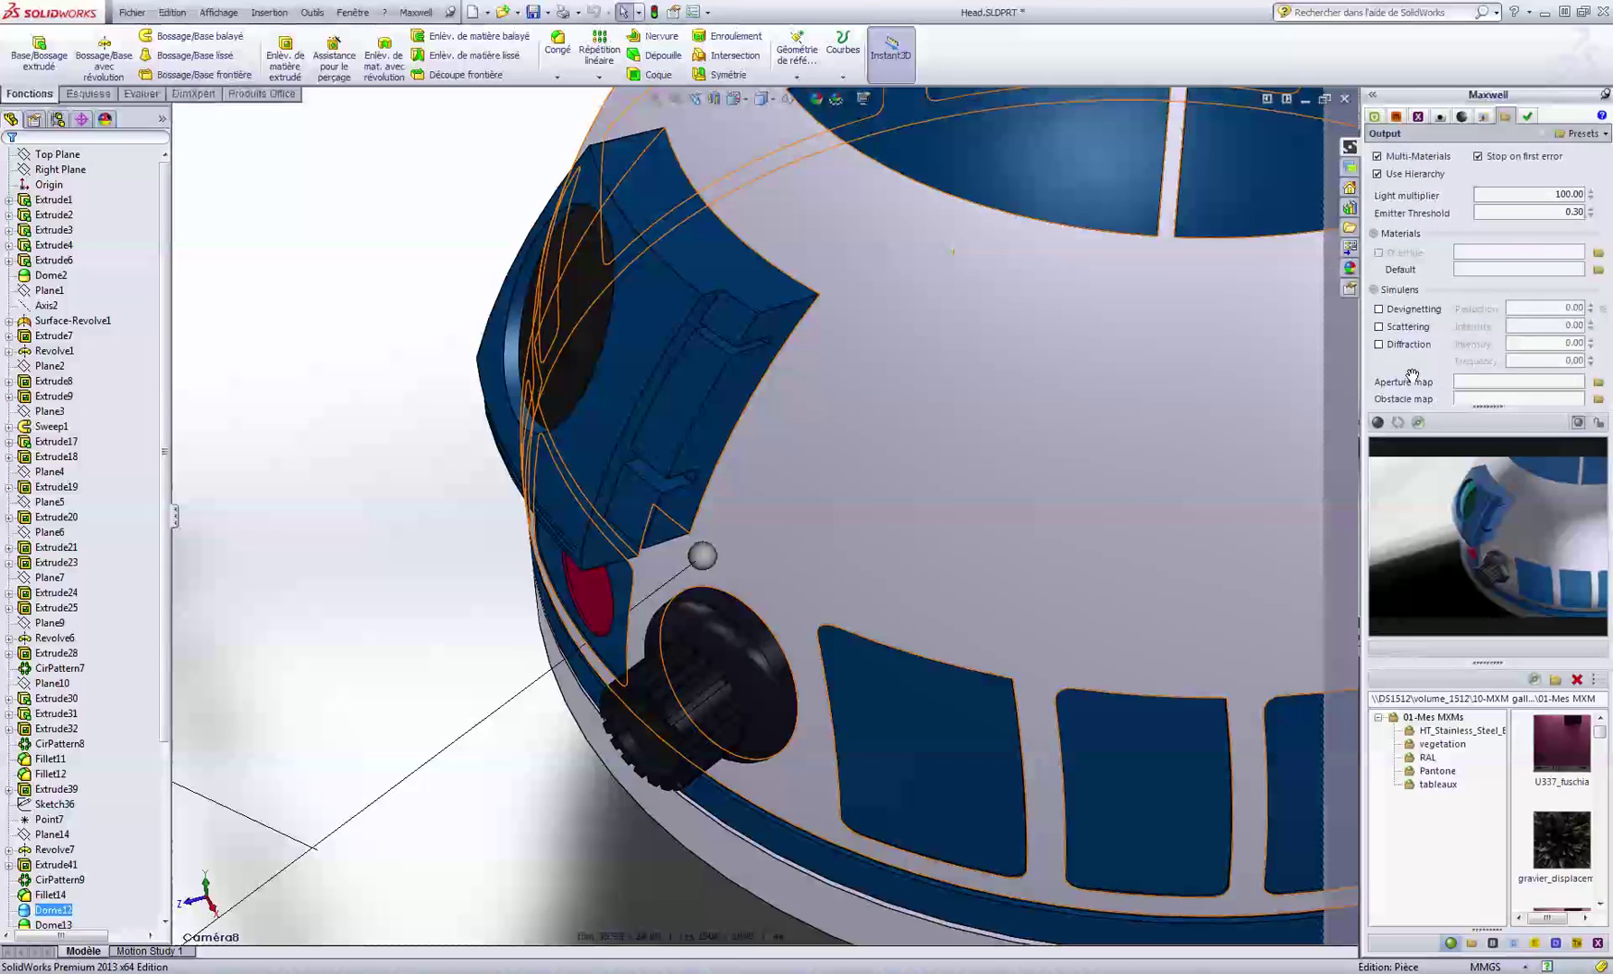
pyautogui.scroll(-2, 1593, 249)
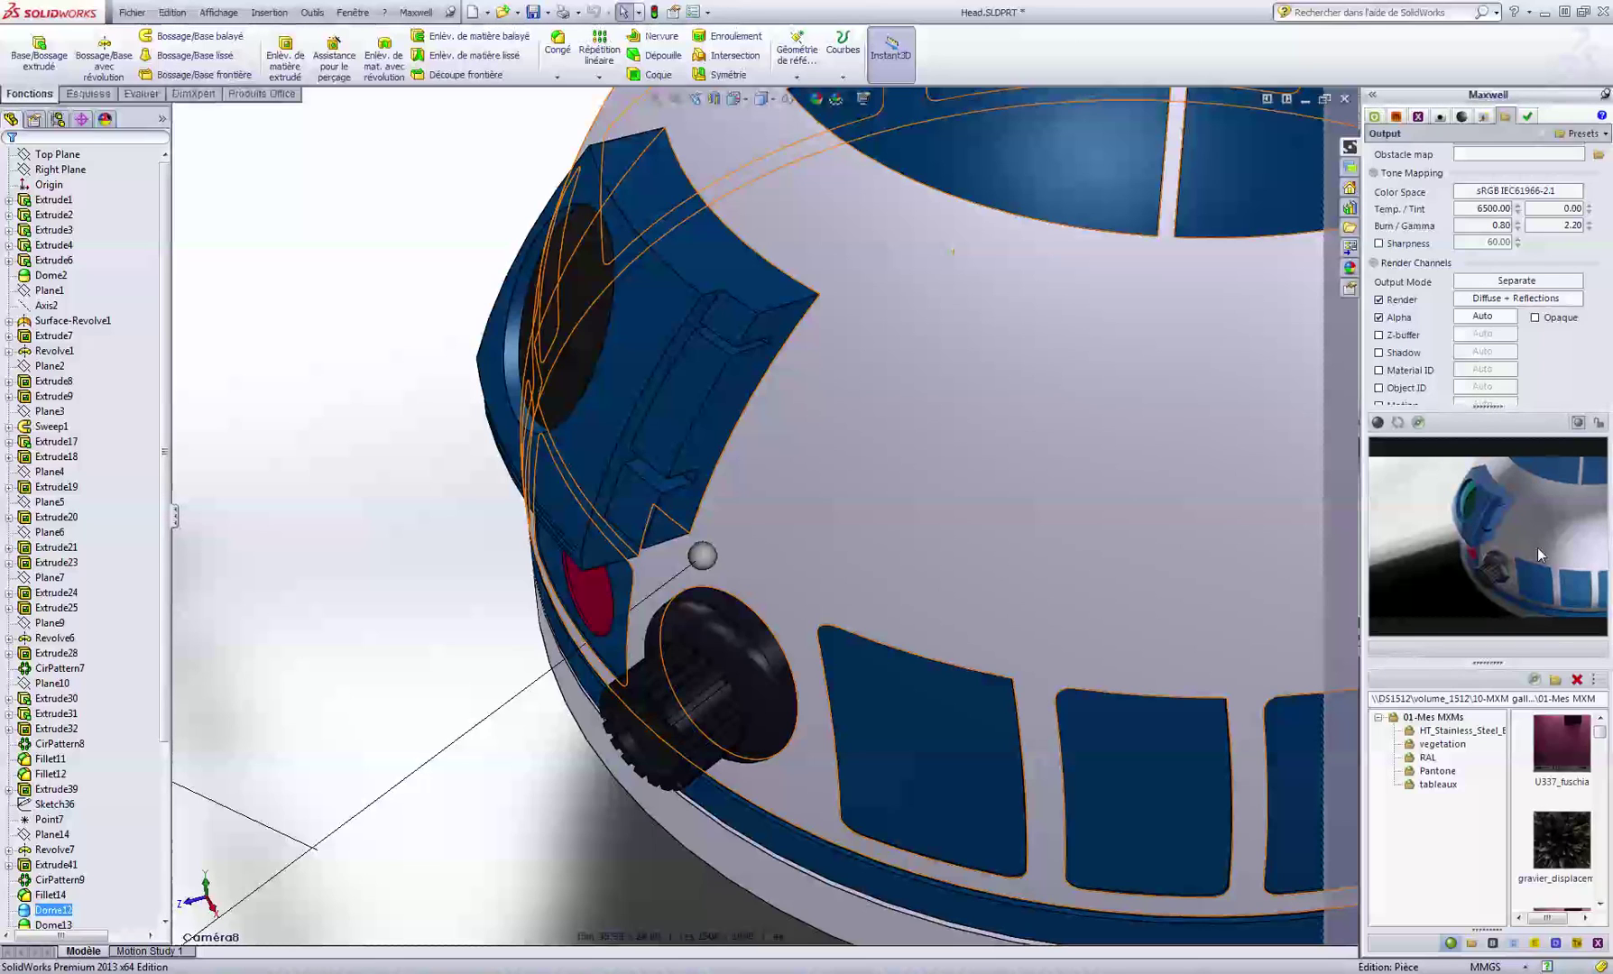
pyautogui.click(1401, 322)
pyautogui.click(1400, 321)
pyautogui.scroll(5, 1582, 252)
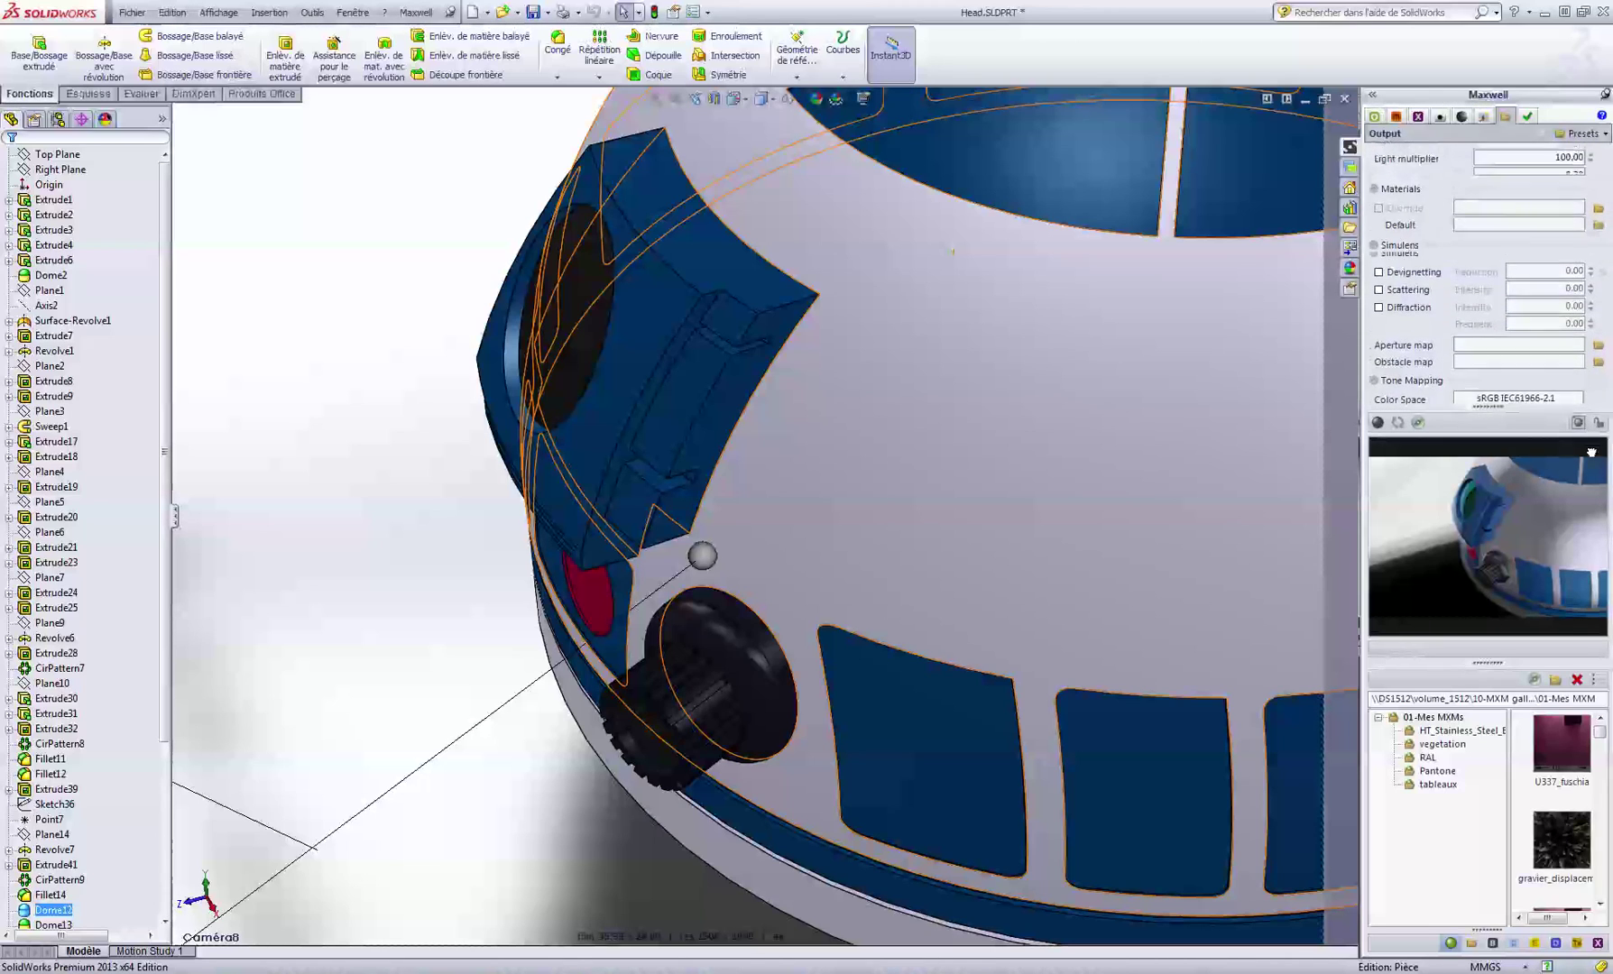
pyautogui.scroll(3, 1456, 194)
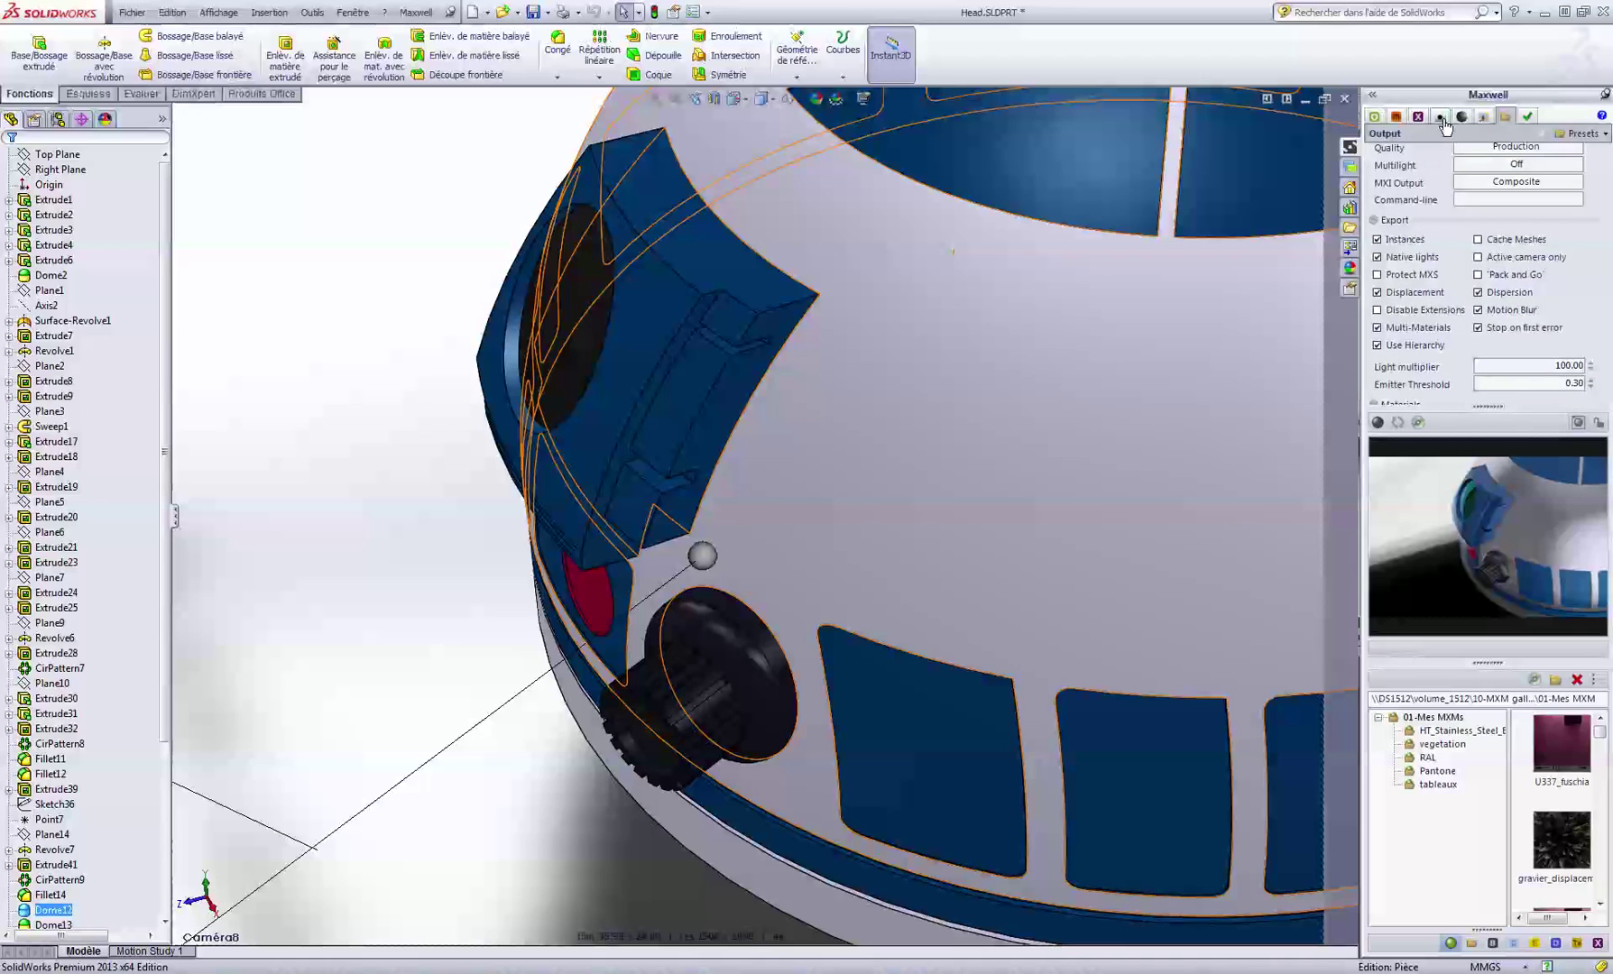
pyautogui.click(1439, 117)
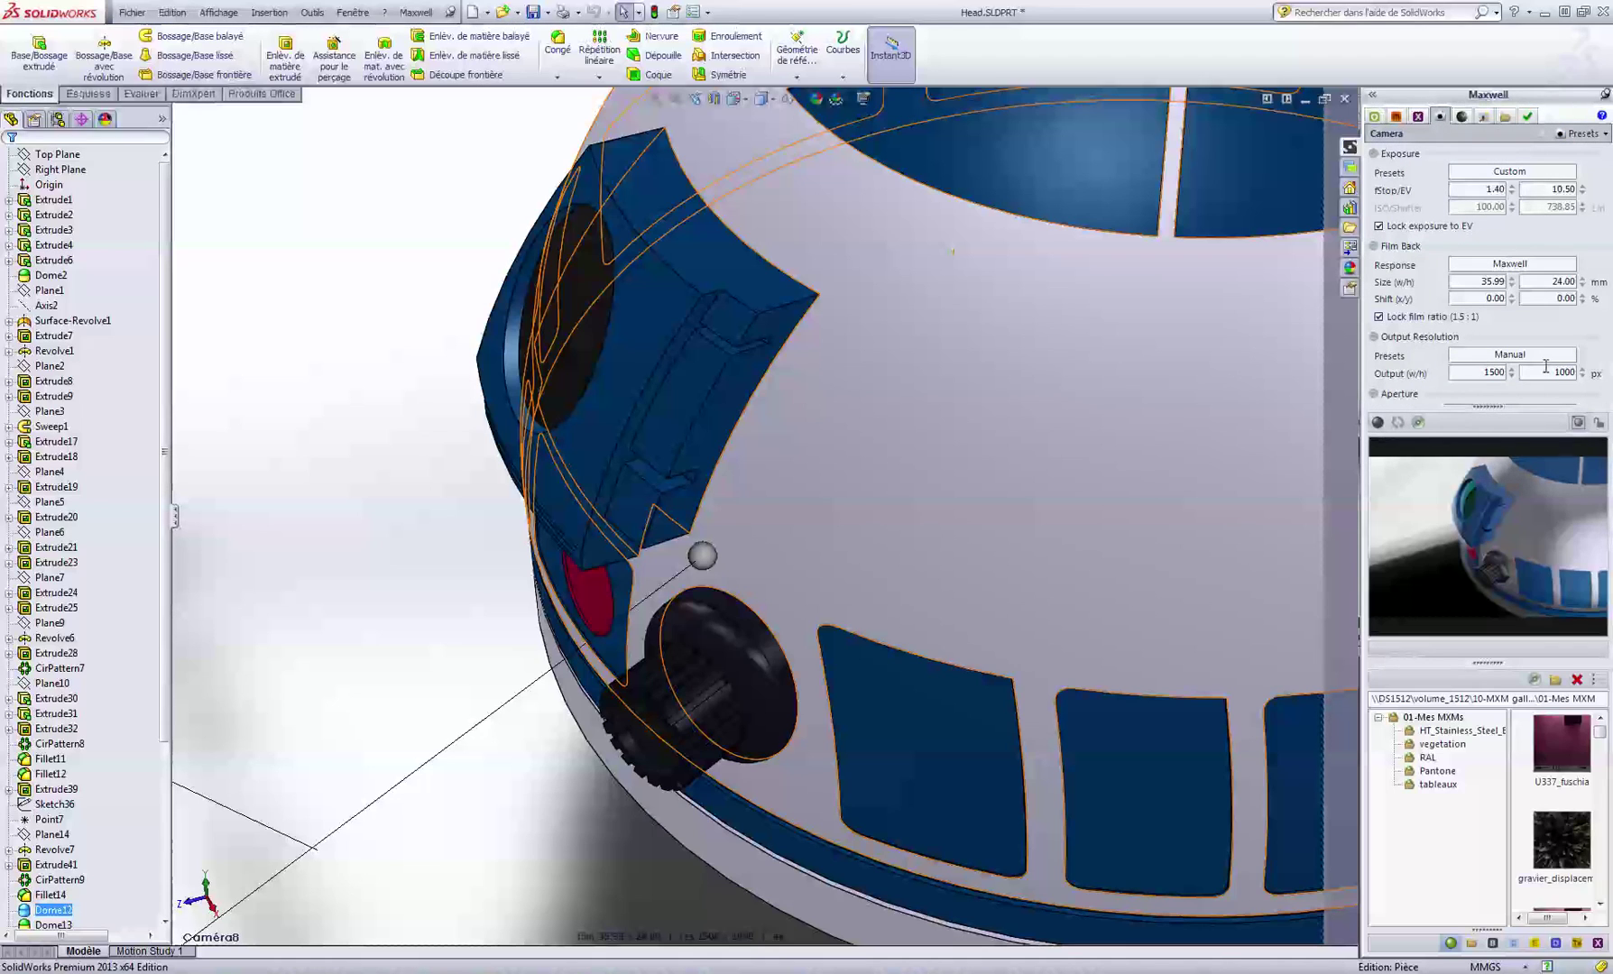
pyautogui.click(1505, 116)
pyautogui.scroll(3, 1556, 203)
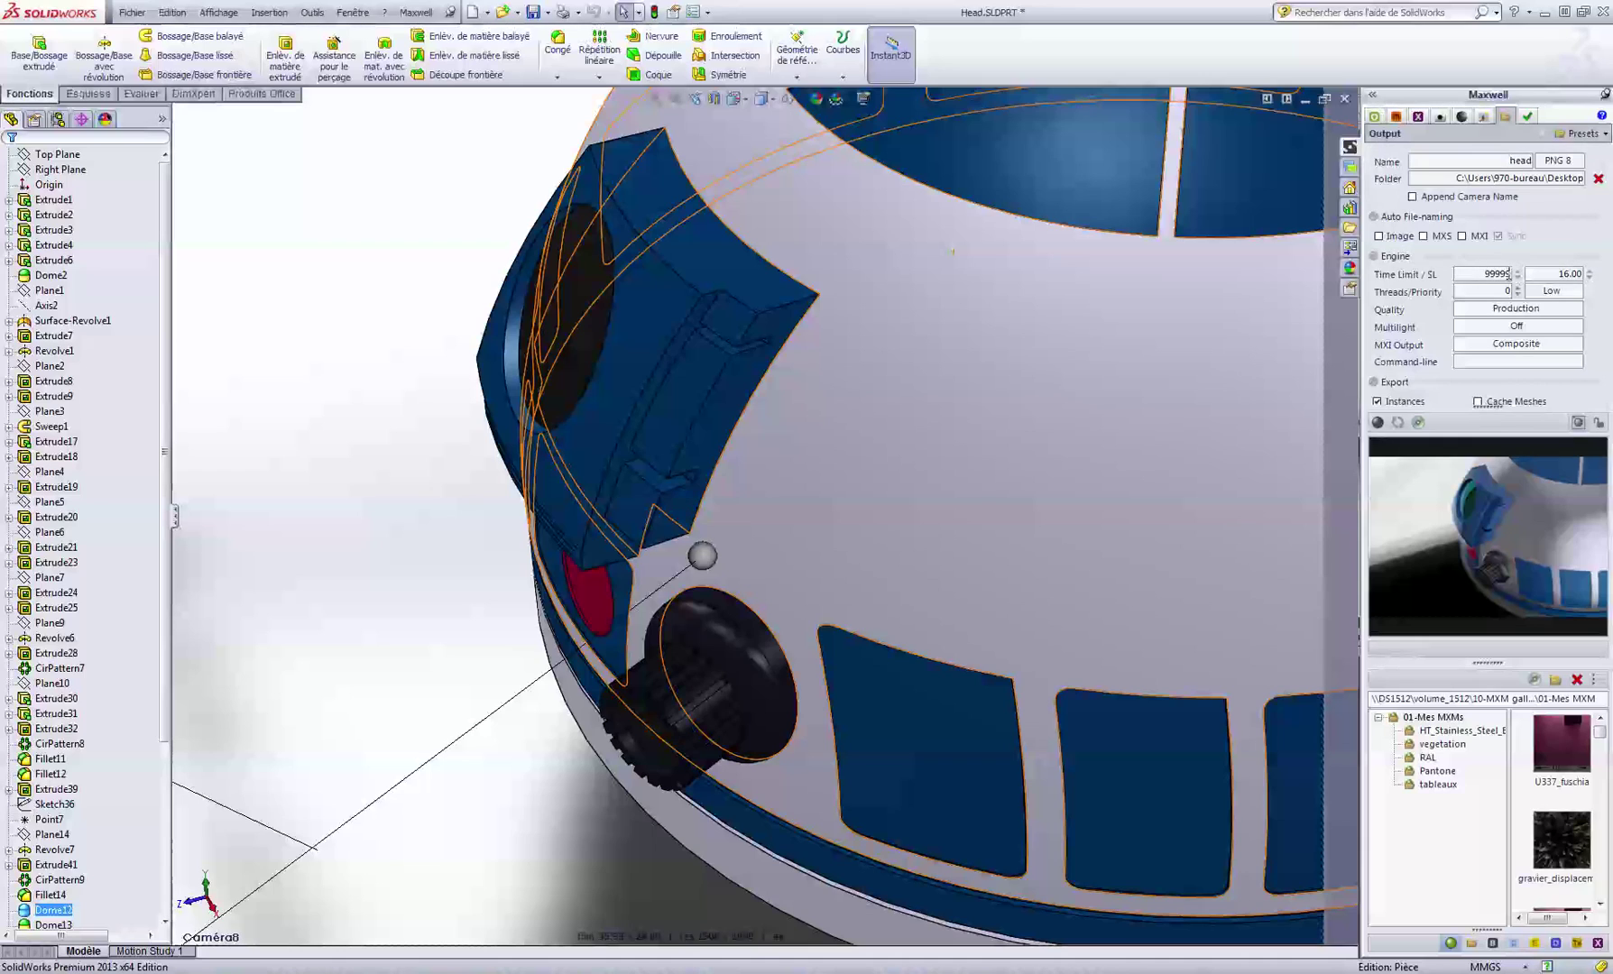
# Try a sampling level of 25 in the engine settings and restore it to 16.
pyautogui.doubleClick(1496, 273)
pyautogui.doubleClick(1557, 273)
pyautogui.write('25')
pyautogui.doubleClick(1543, 275)
pyautogui.write('16')
pyautogui.click(1592, 322)
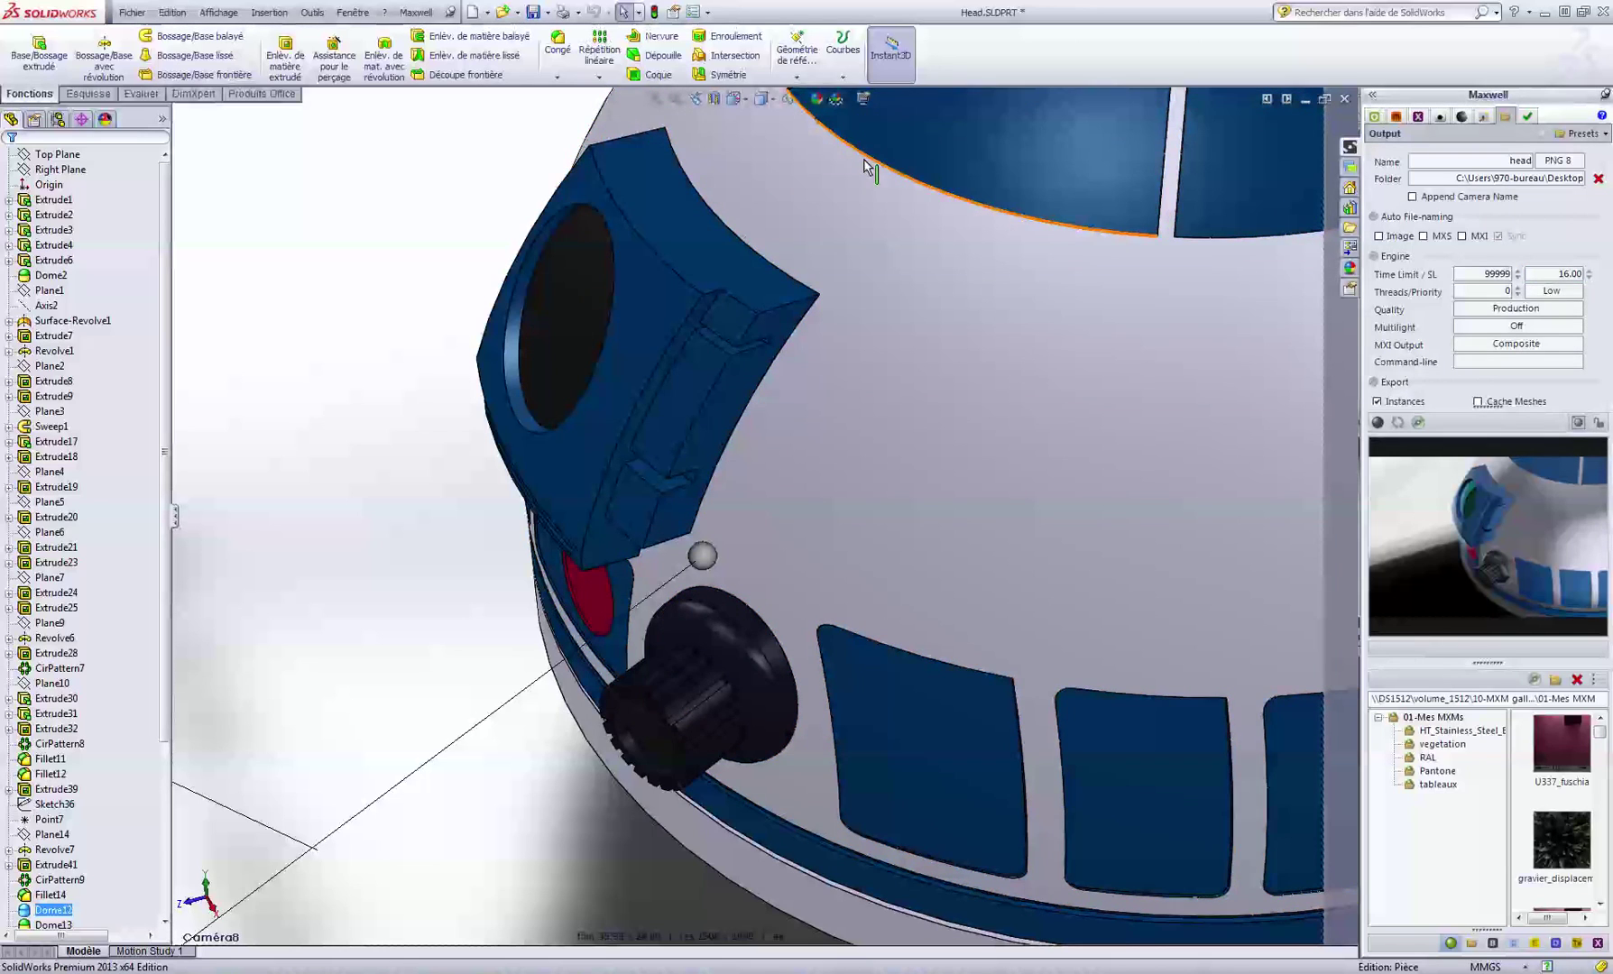
# Start the final Maxwell render of the scene.
pyautogui.click(427, 14)
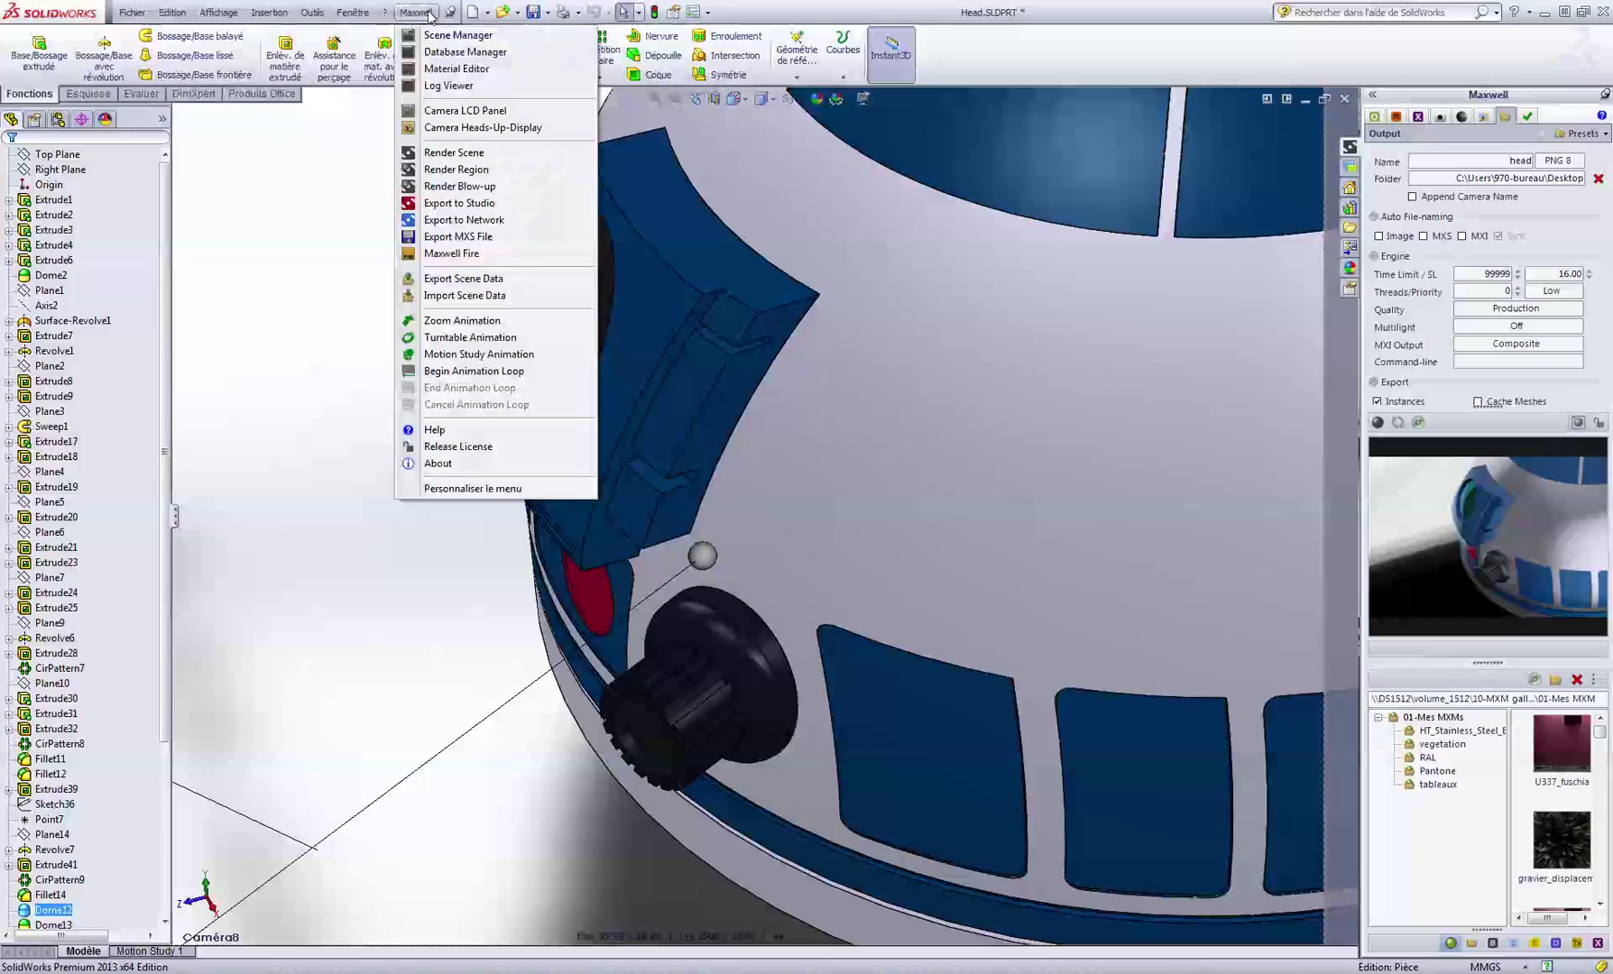
pyautogui.click(453, 152)
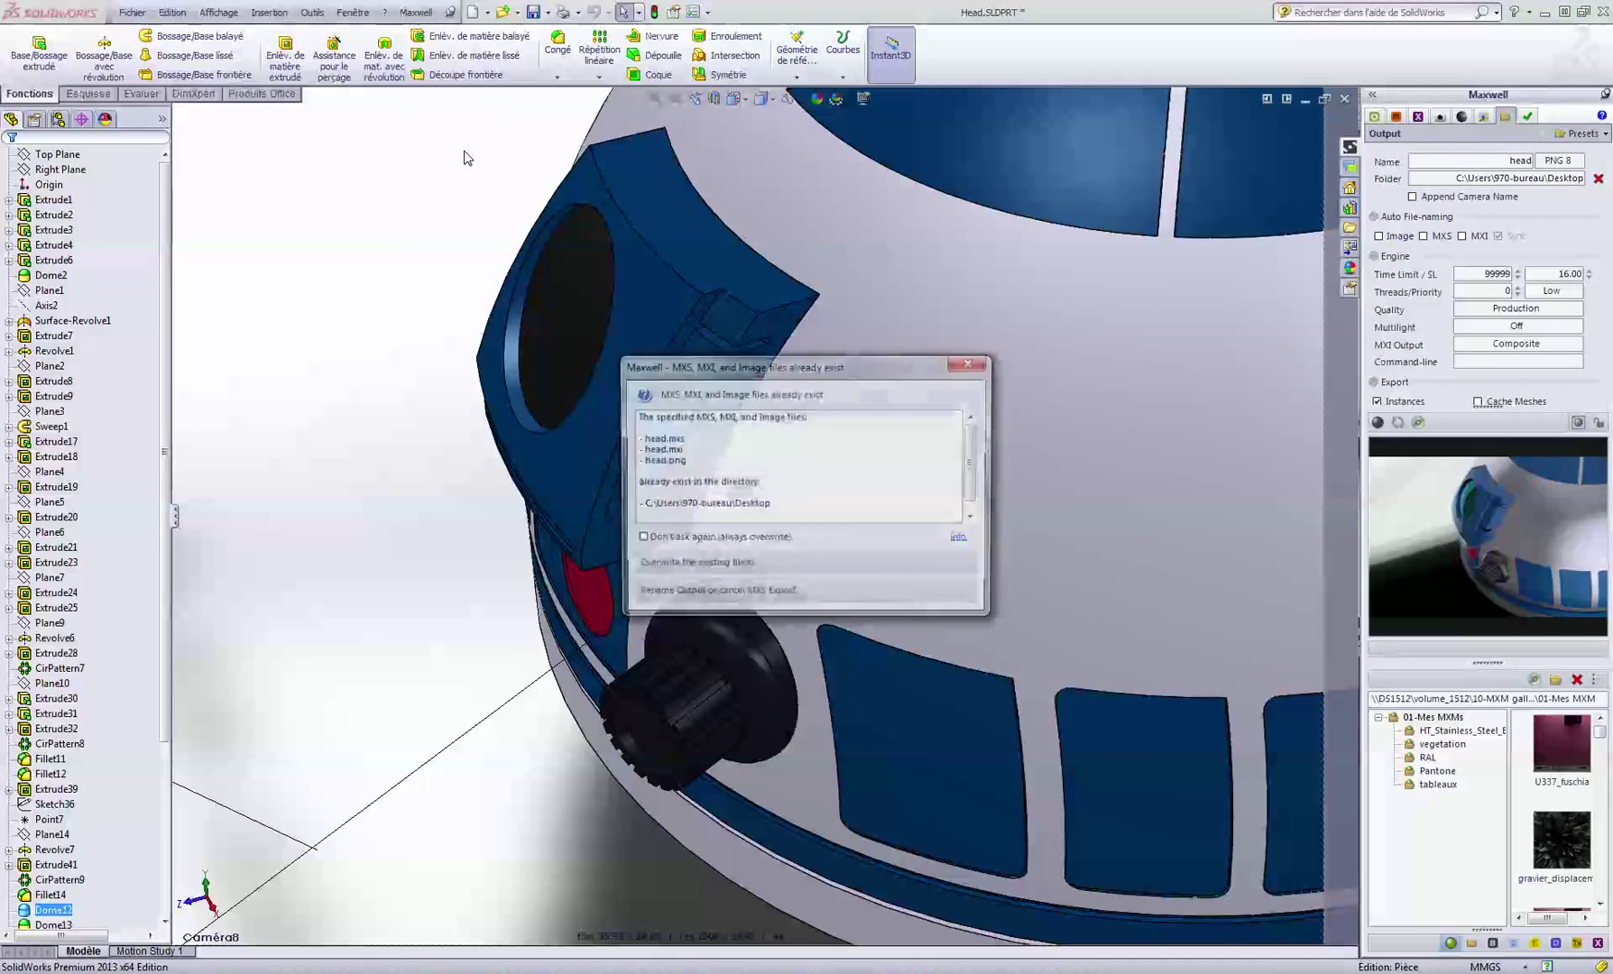